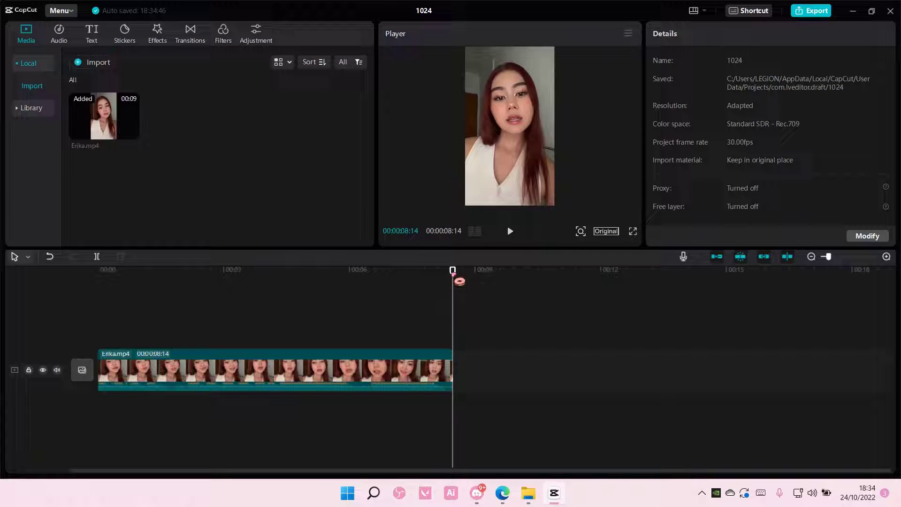
Preview the clip's opening, then zoom the timeline in and enlarge the preview panel.
left_click_drag(455, 278, 338, 282)
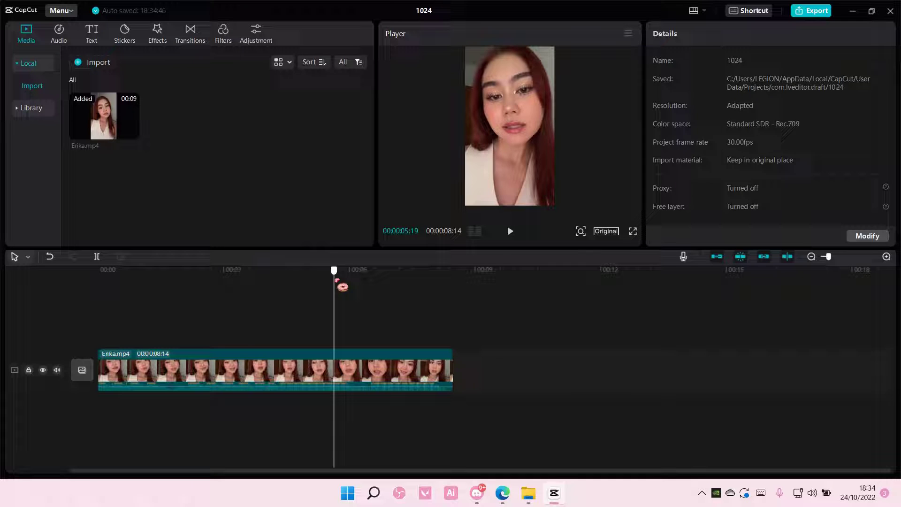
left_click_drag(338, 281, 253, 297)
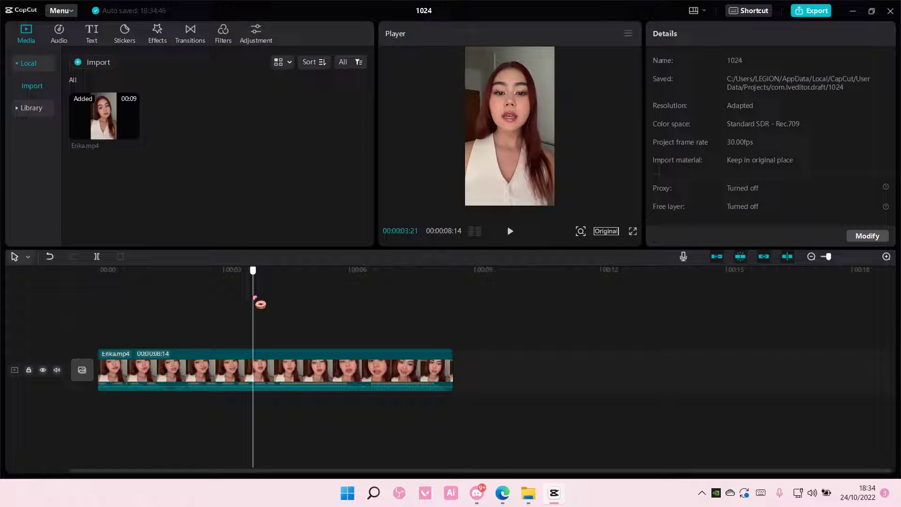
left_click(244, 299)
key("space")
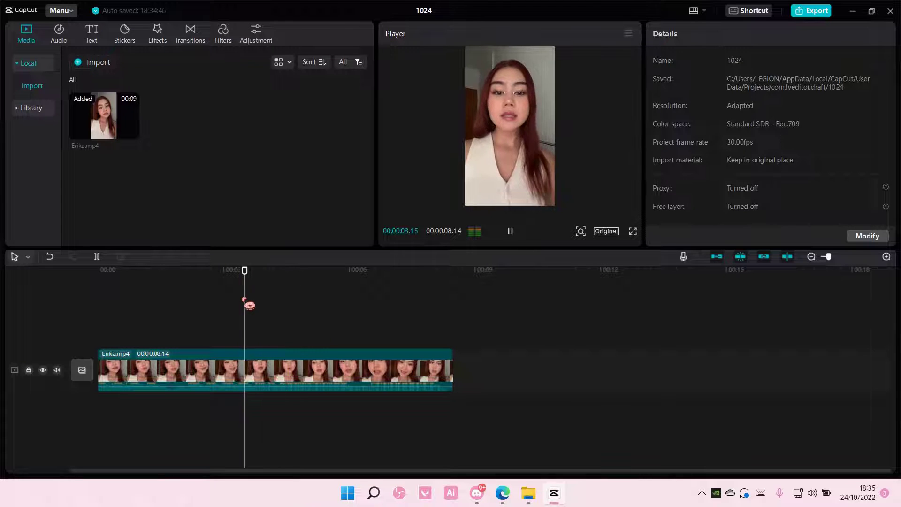
key("space")
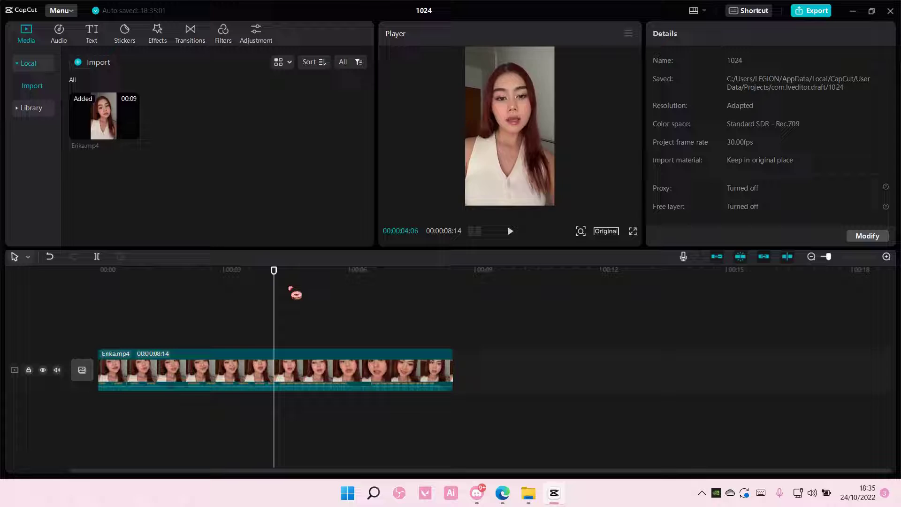
left_click_drag(833, 259, 839, 257)
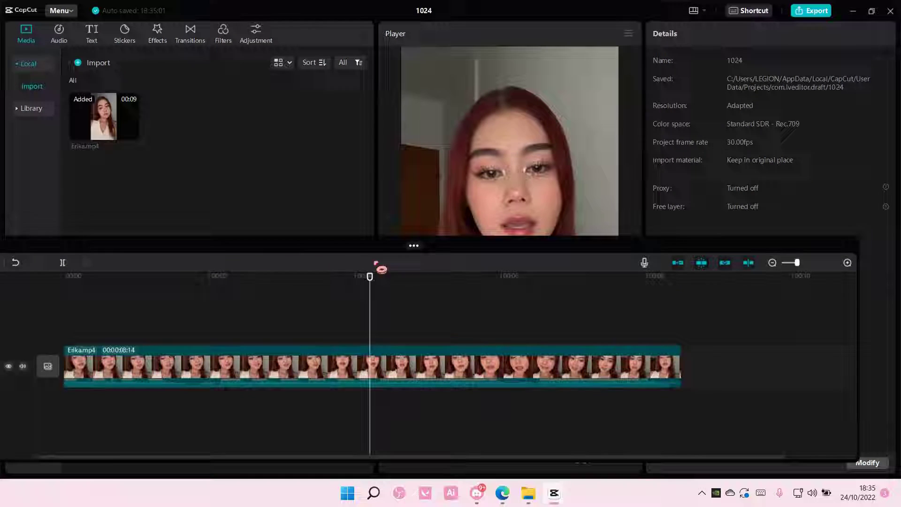
left_click_drag(395, 248, 418, 293)
Play the clip up to the first beat near 4 seconds.
left_click(356, 286)
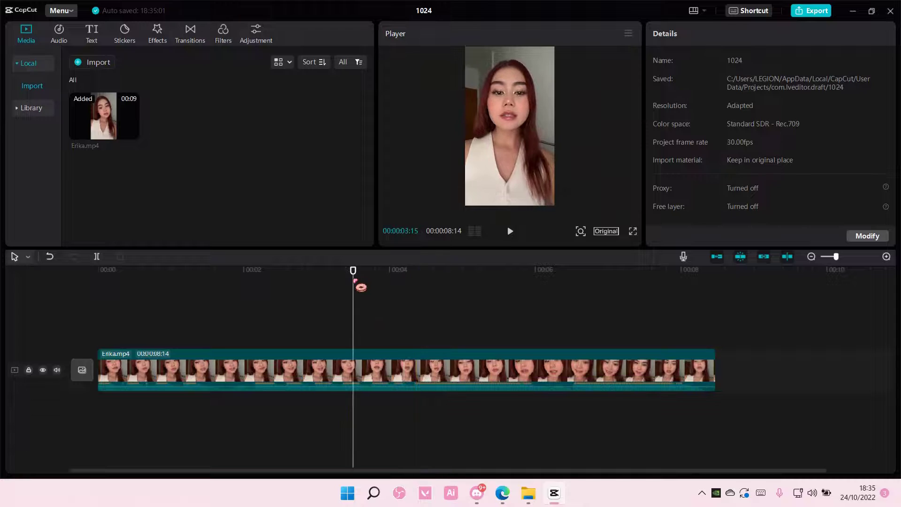
key("space")
key("space")
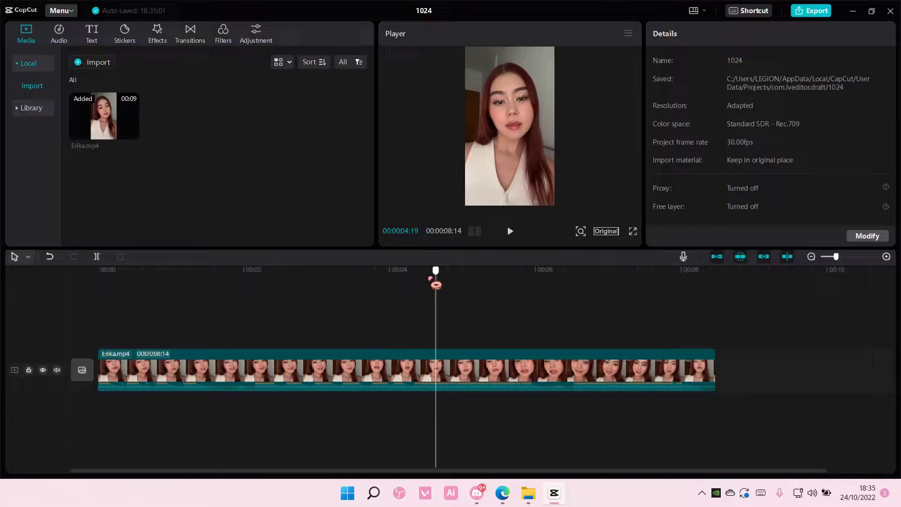
left_click(391, 284)
key("space")
key("space")
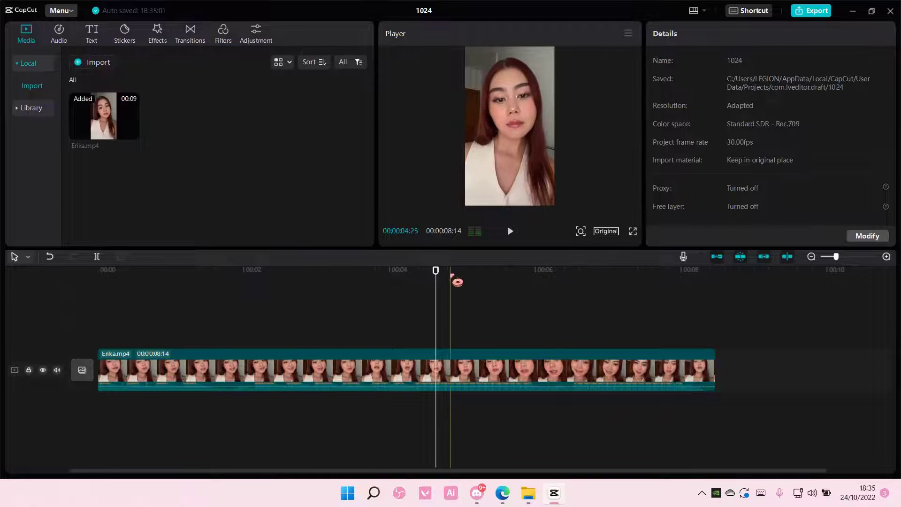
left_click(291, 280)
key("space")
key("space")
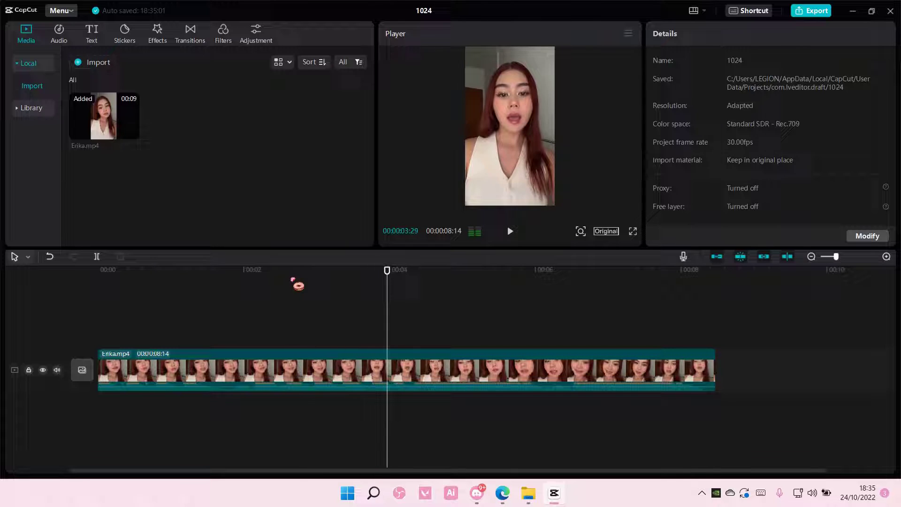
key("space")
key("space")
Split the clip on the beats at 04:08 and 04:21.
left_click(96, 257)
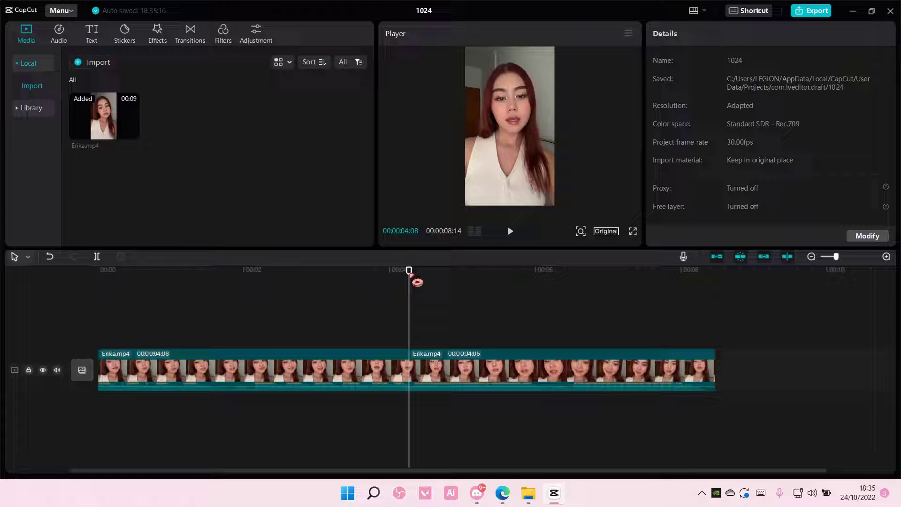
key("space")
left_click(101, 257)
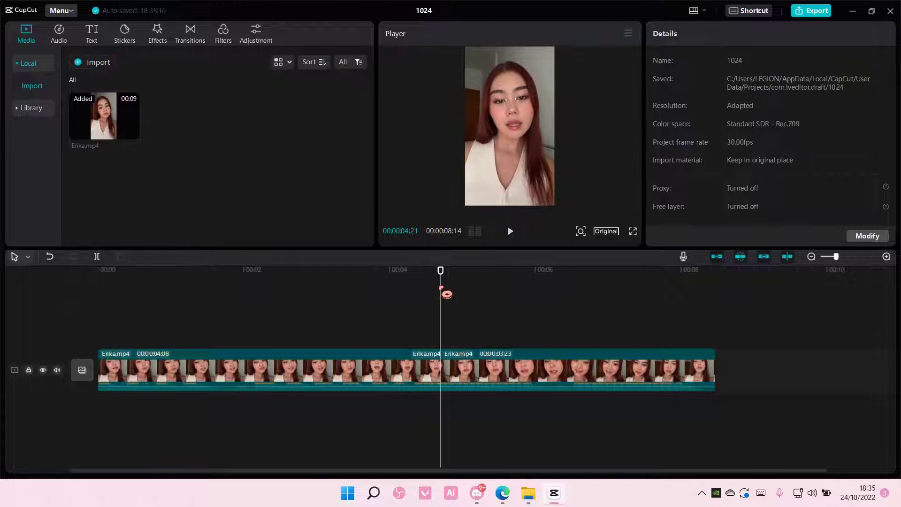
key("space")
left_click(96, 257)
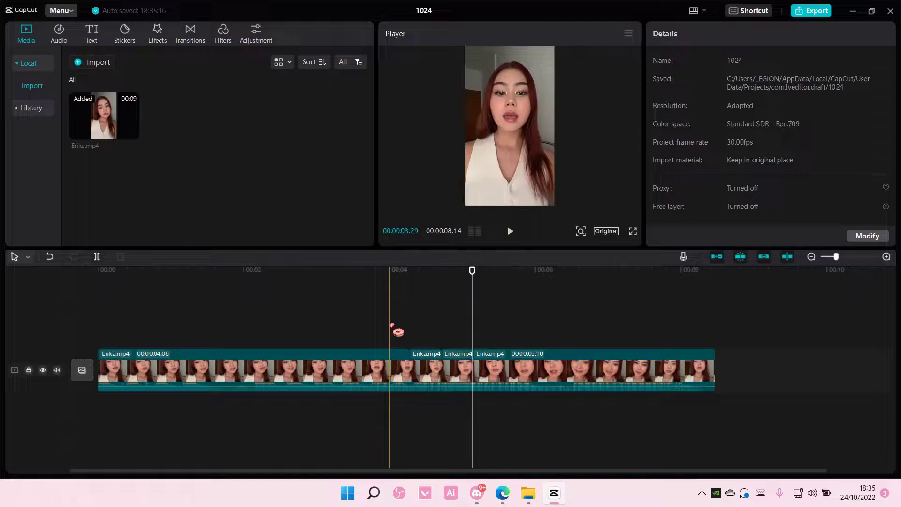
Split the clip again on the beats at 05:16 and 05:24.
left_click(392, 325)
key("space")
key("space")
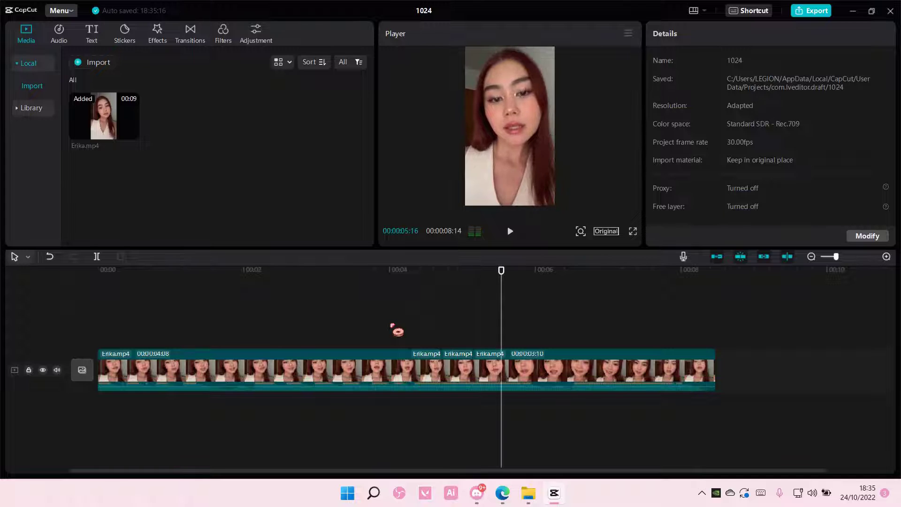
left_click(99, 258)
left_click(258, 305)
key("space")
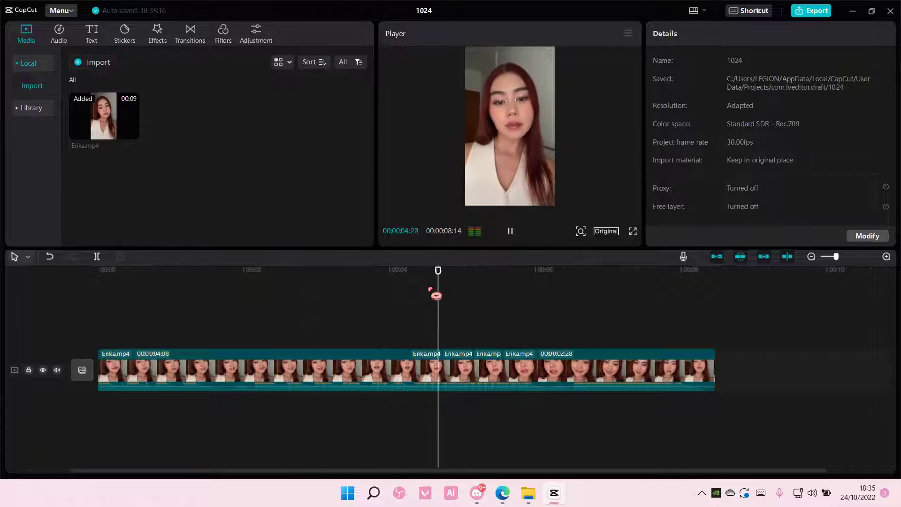
key("space")
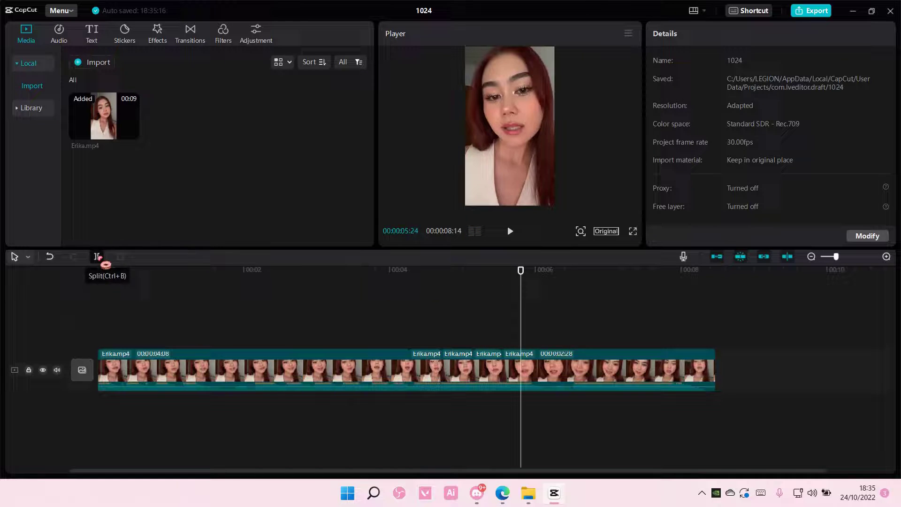
left_click(97, 257)
Slide the short piece before the 05:24 cut to the right.
left_click(432, 377)
left_click_drag(472, 380, 517, 377)
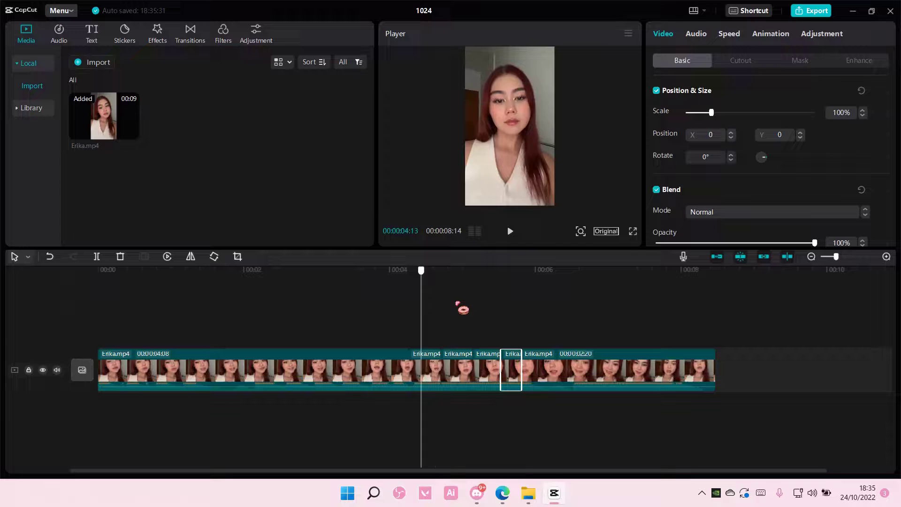
left_click(425, 312)
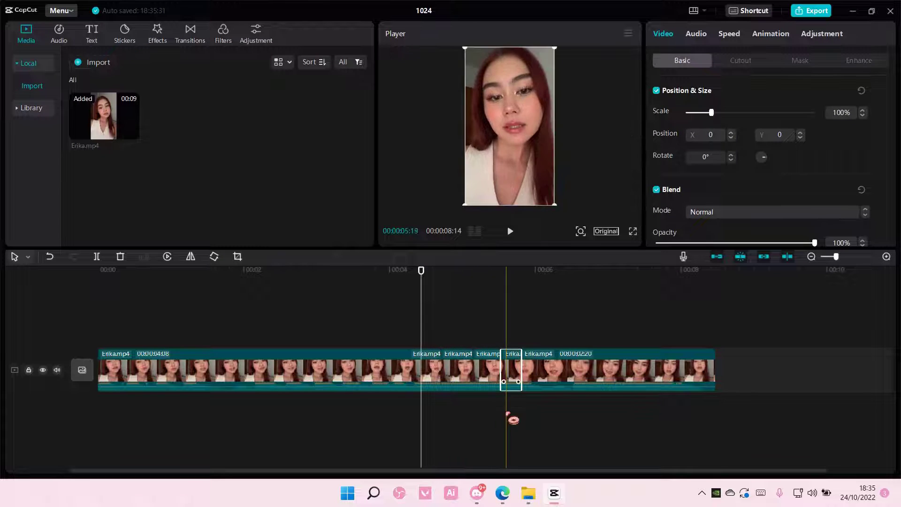
Delete the last piece after the 05:24 cut, shortening the project to 00:00:05:24.
left_click(559, 367)
key("Delete")
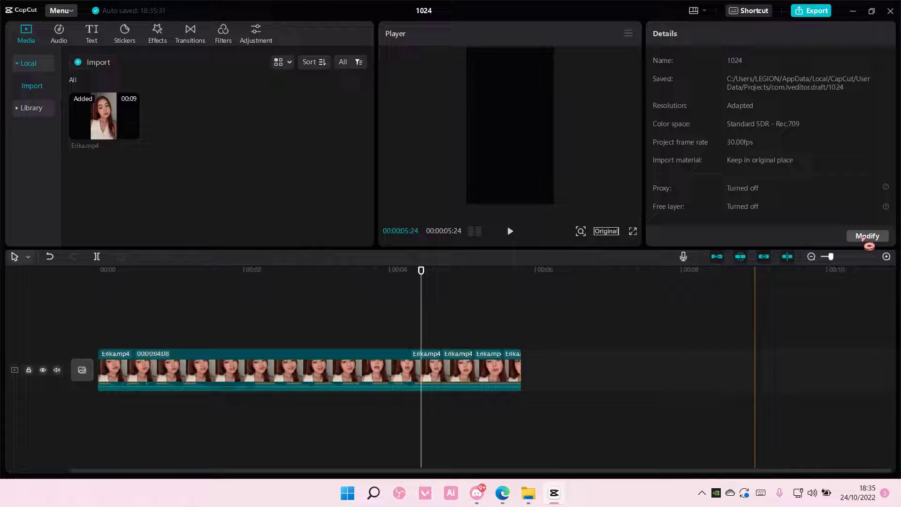
left_click_drag(836, 256, 831, 257)
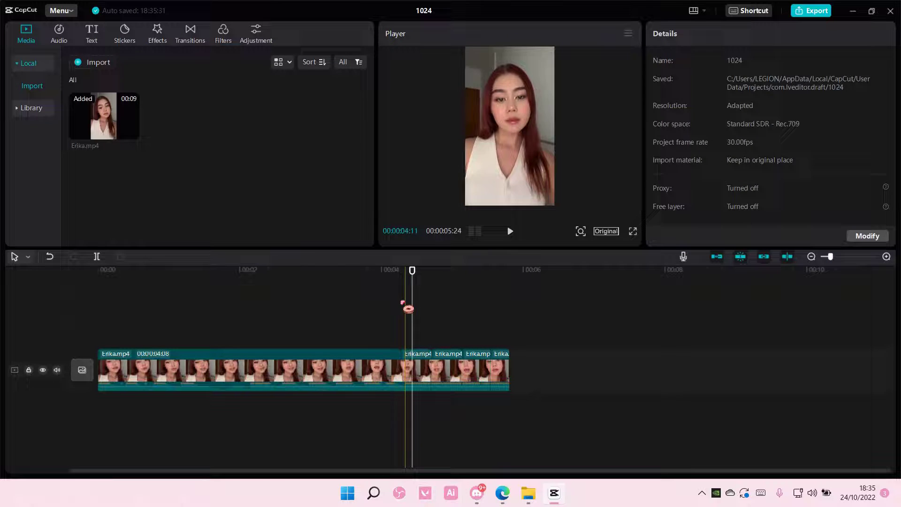
left_click(338, 368)
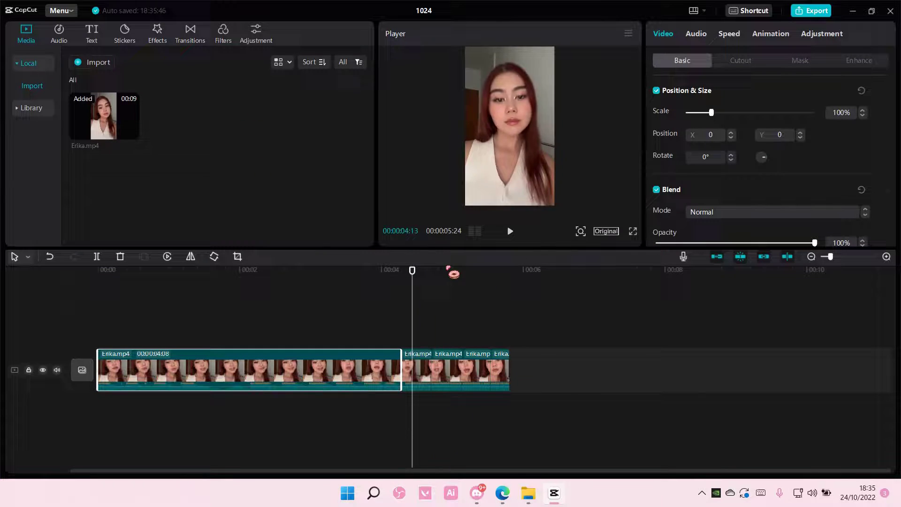
left_click(145, 271)
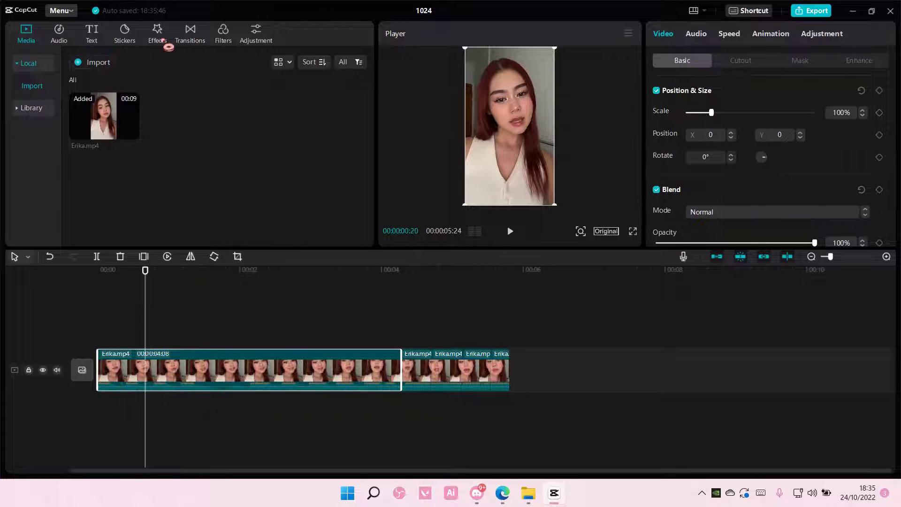
Place Camera Shake from Effects > Basic on its own track, stretched to the 4-second cut.
left_click(159, 36)
left_click(35, 105)
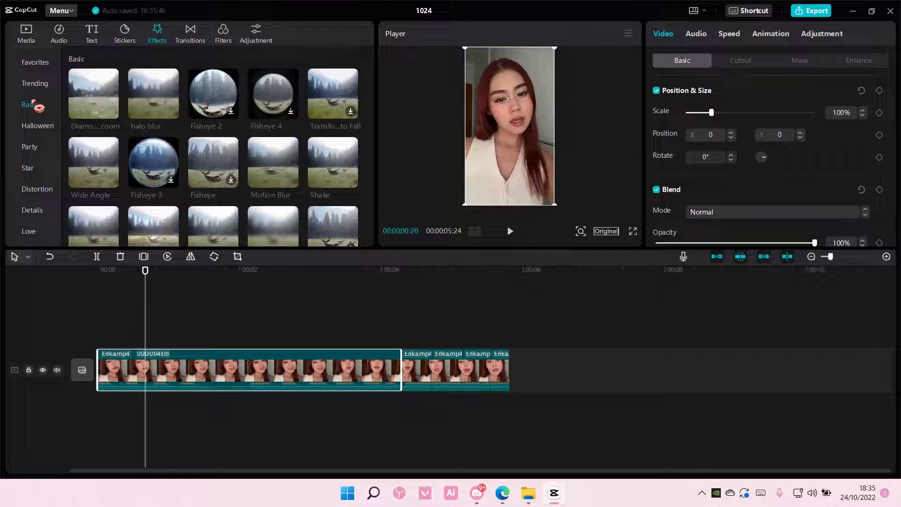
scroll(248, 184, "down", 2)
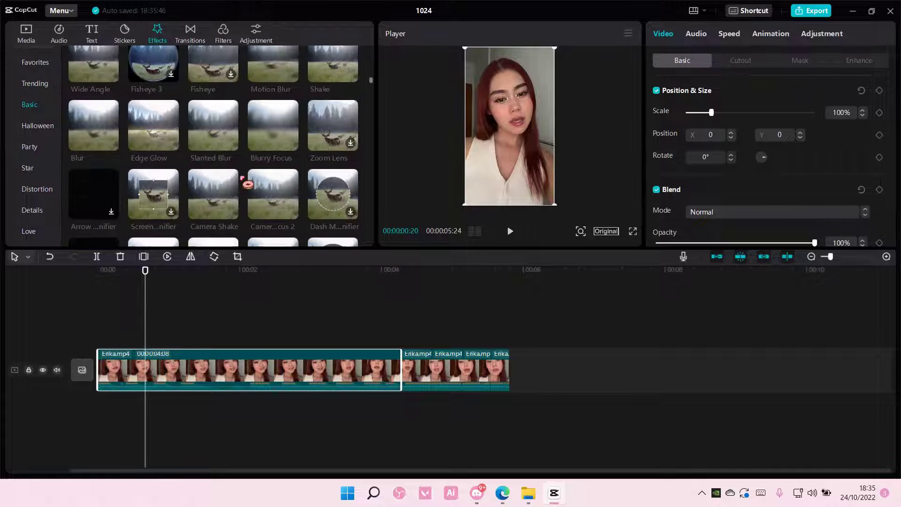
scroll(247, 183, "down", 1)
left_click_drag(214, 141, 98, 337)
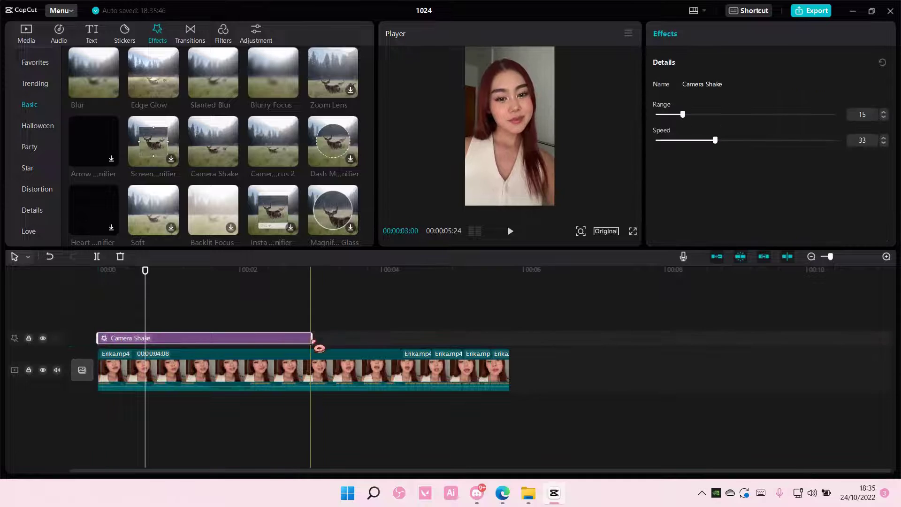
left_click_drag(311, 344, 401, 340)
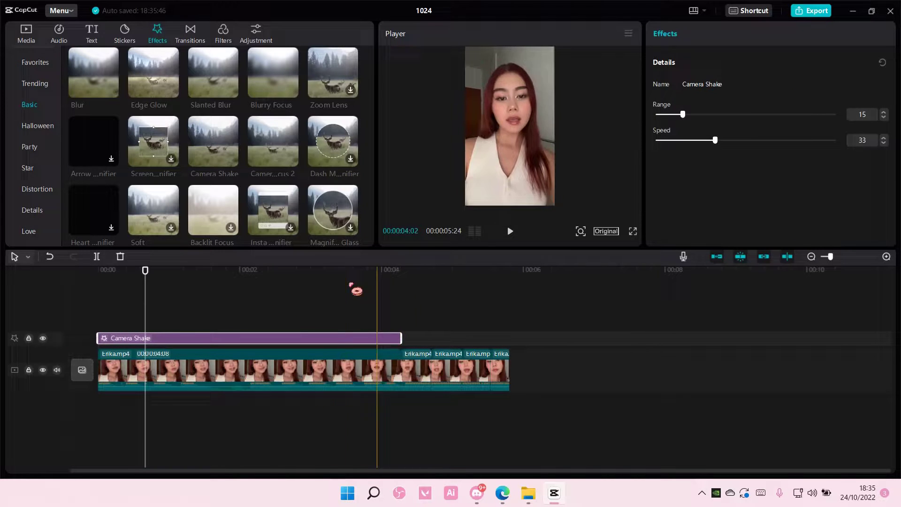
left_click(838, 265)
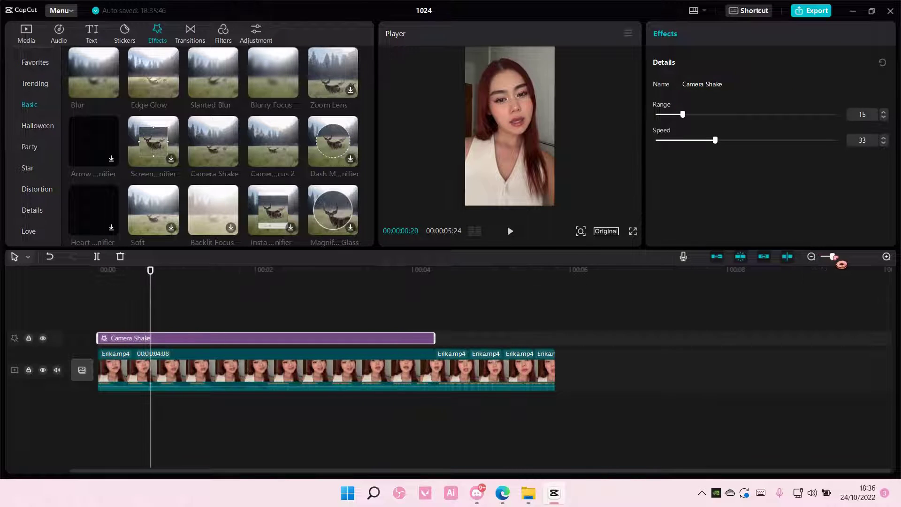
Scroll the Basic effects grid to locate the Shake effect.
scroll(309, 237, "down", 5)
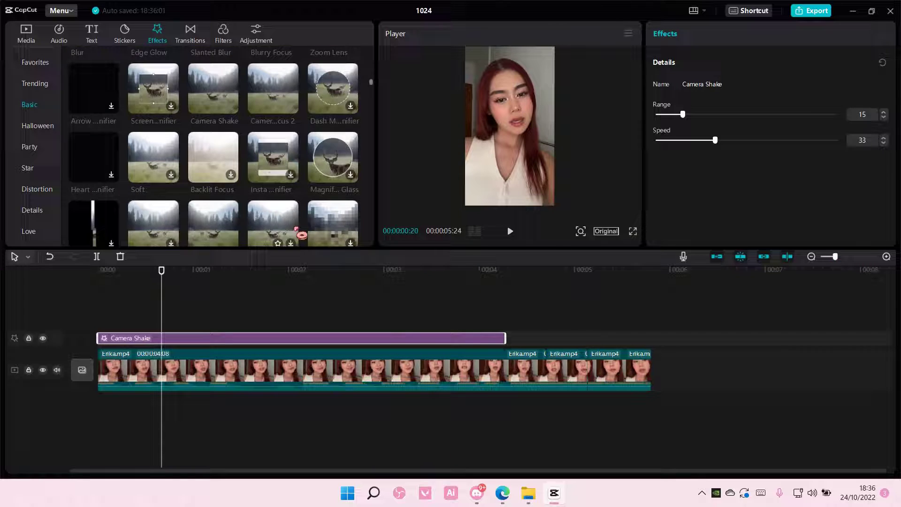
scroll(299, 232, "down", 6)
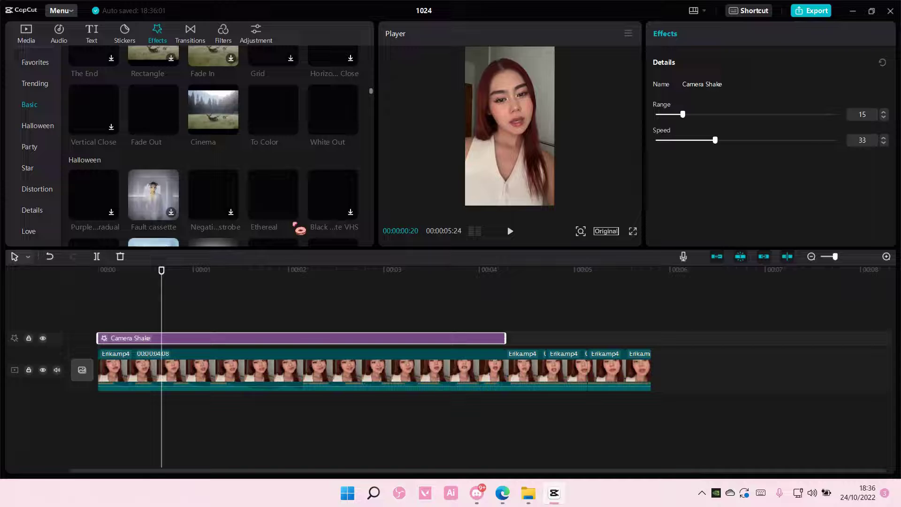
scroll(299, 228, "up", 5)
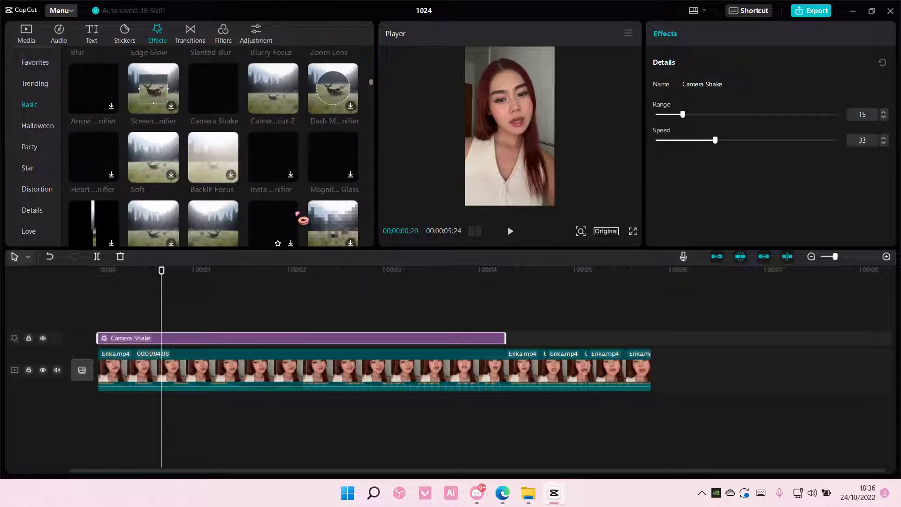
scroll(303, 219, "up", 3)
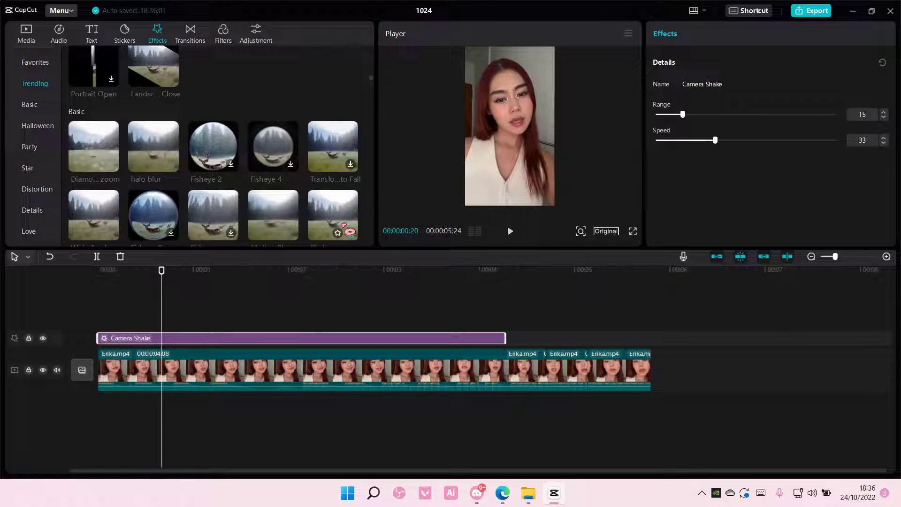
scroll(214, 146, "down", 2)
Add Shake after Camera Shake, split it a few frames in, and delete the long remainder.
left_click_drag(338, 128, 506, 339)
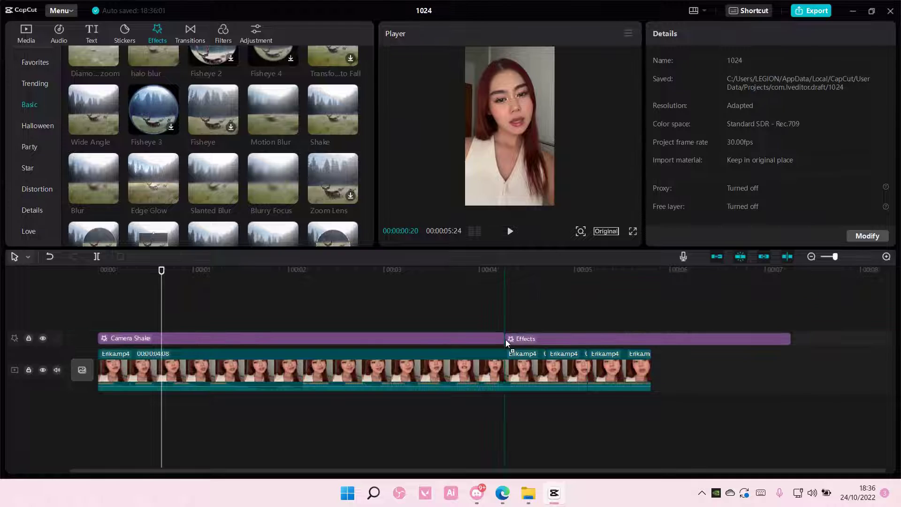
left_click_drag(165, 270, 503, 333)
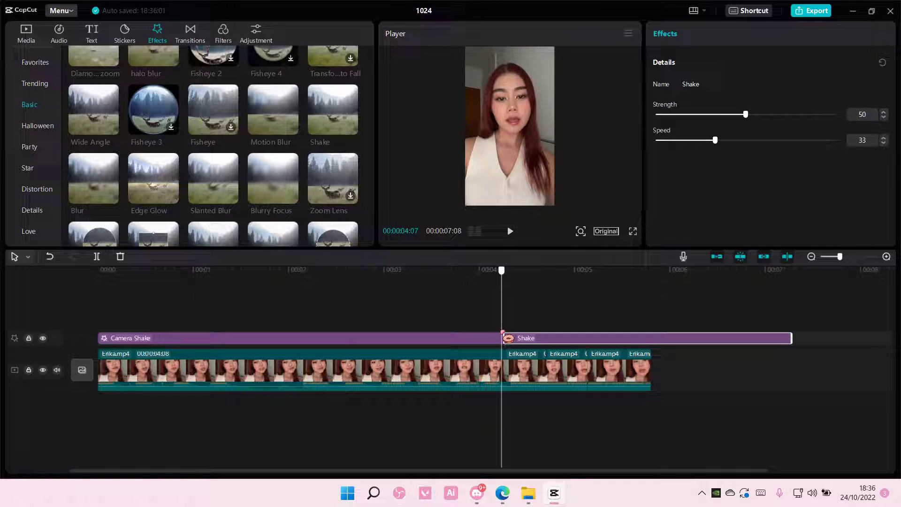
left_click(845, 256)
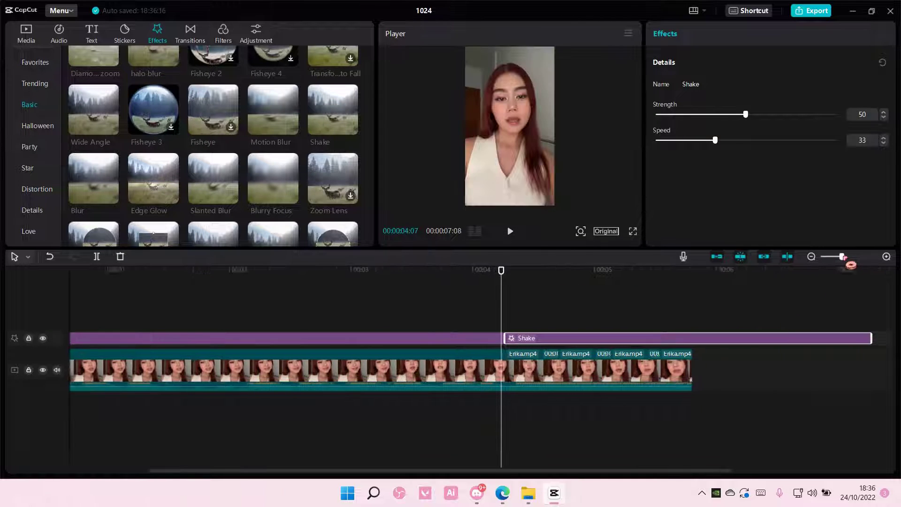
left_click_drag(500, 271, 521, 279)
left_click(97, 256)
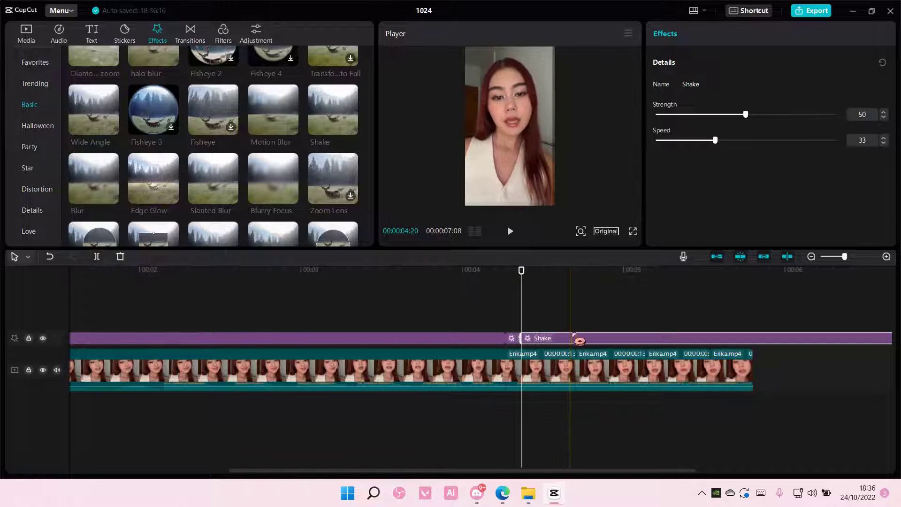
key("Delete")
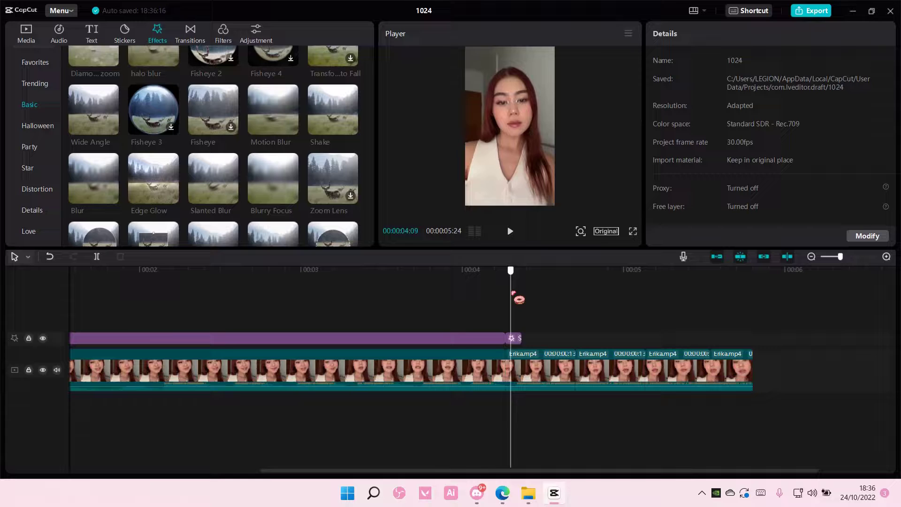
left_click(518, 338)
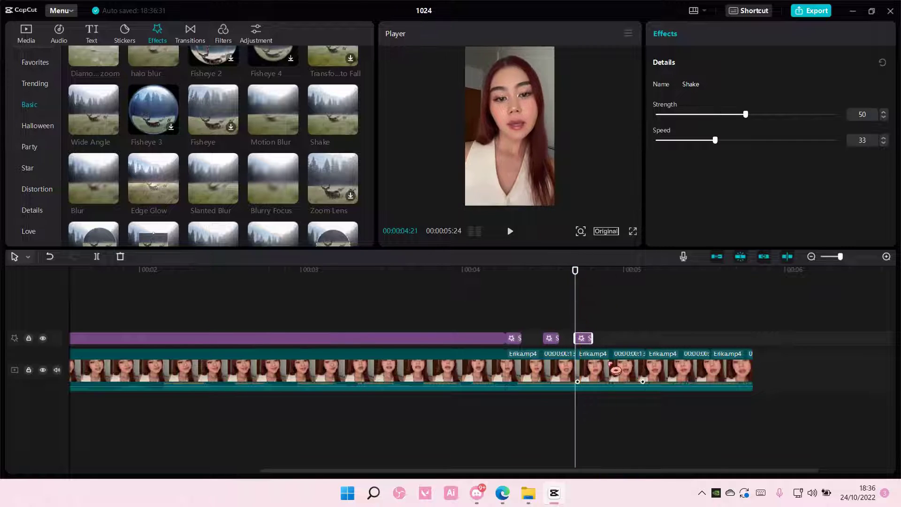
Place copies of the short Shake clip at each later cut near 5 seconds.
left_click(561, 372)
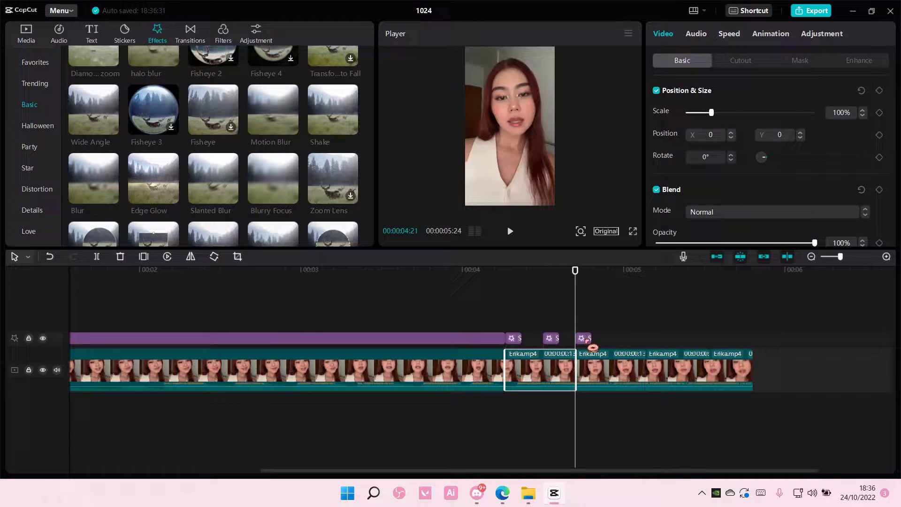
left_click_drag(593, 347, 659, 350)
left_click_drag(556, 347, 592, 349)
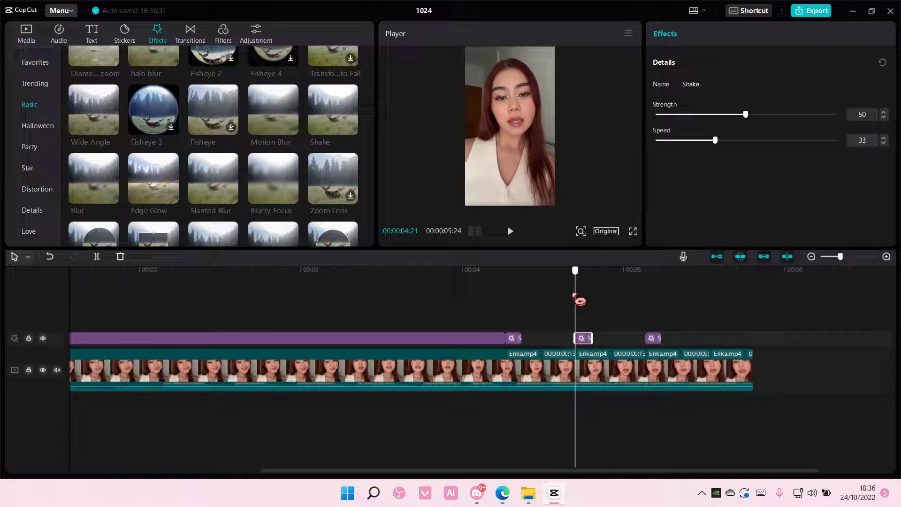
left_click(647, 306)
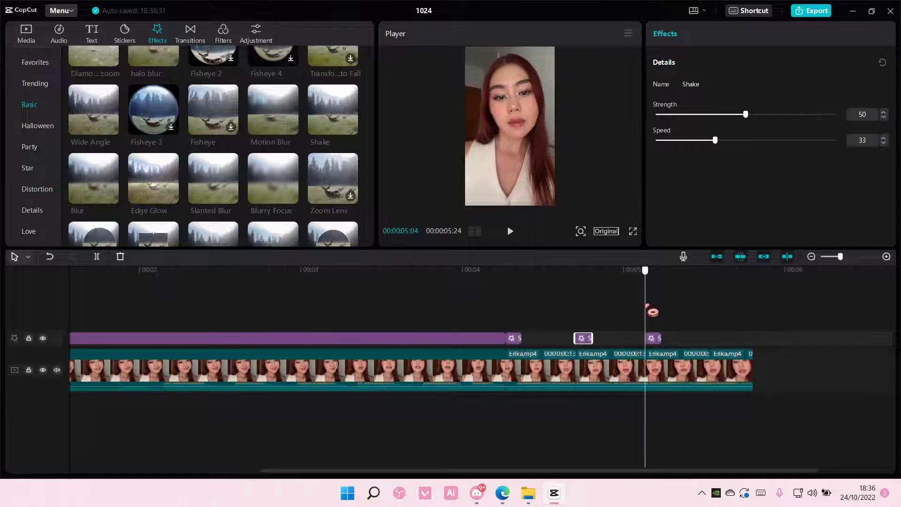
left_click(681, 376)
left_click(735, 376)
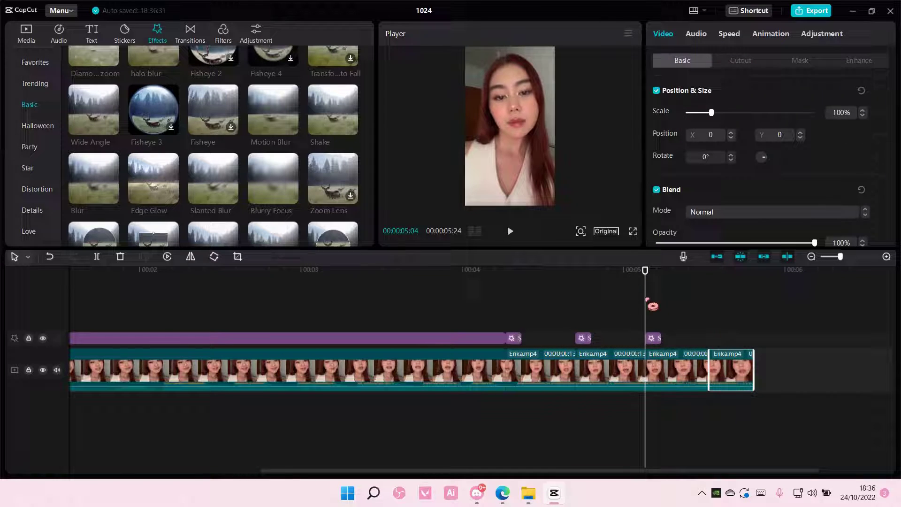
left_click_drag(711, 296, 727, 350)
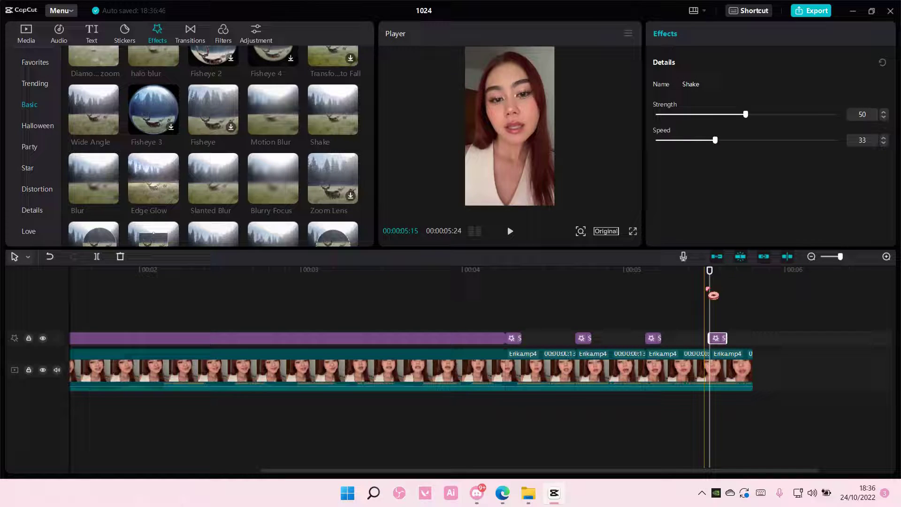
left_click_drag(713, 295, 500, 298)
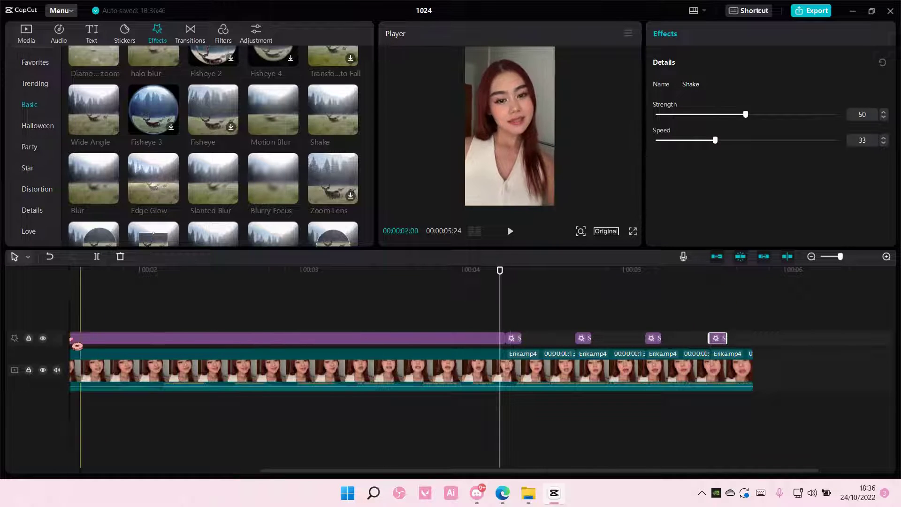
Mute the video track, select the Shake bursts for Strength 72, and preview the shaky section.
left_click(57, 370)
key("space")
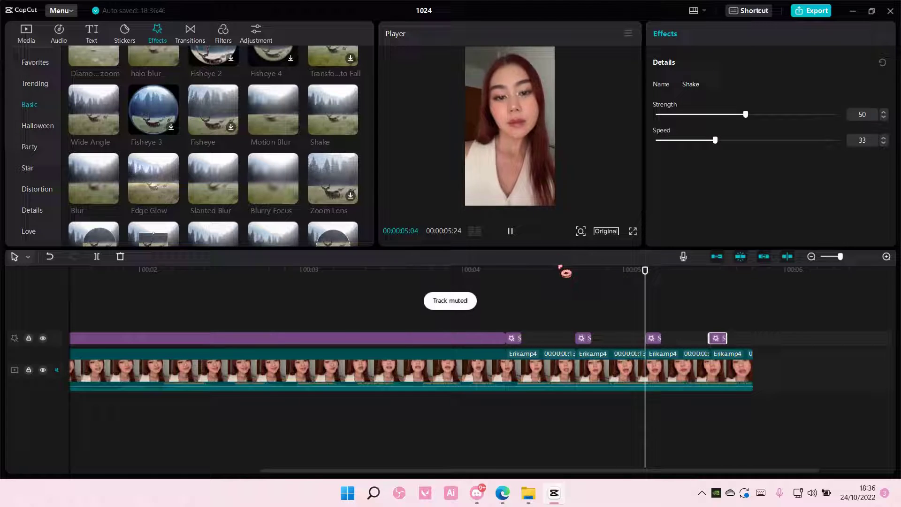
key("Left")
key("Left")
key("Left")
key("Left")
key("Left")
key("Left")
key("Left")
key("Left")
key("Left")
key("Left")
key("Left")
key("Left")
key("Left")
key("Left")
key("Left")
key("Left")
key("Left")
key("Left")
key("Left")
key("Left")
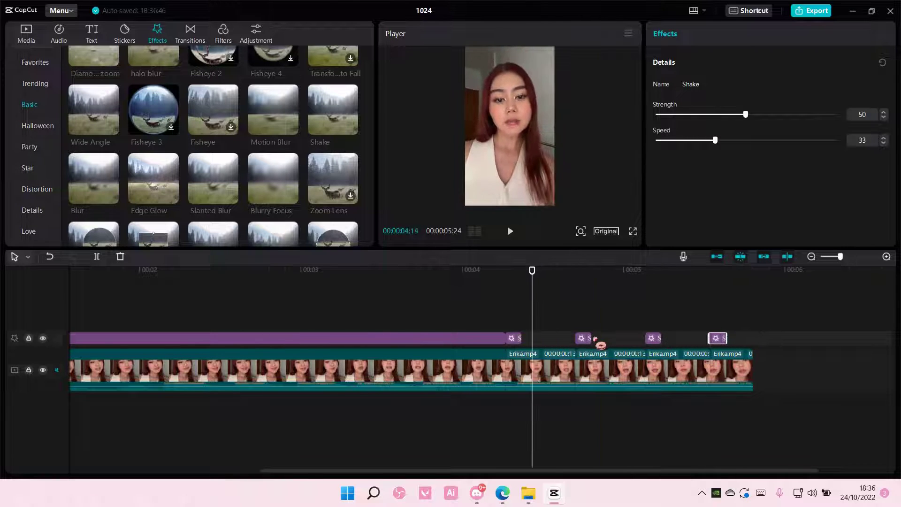
left_click(652, 338, "ctrl")
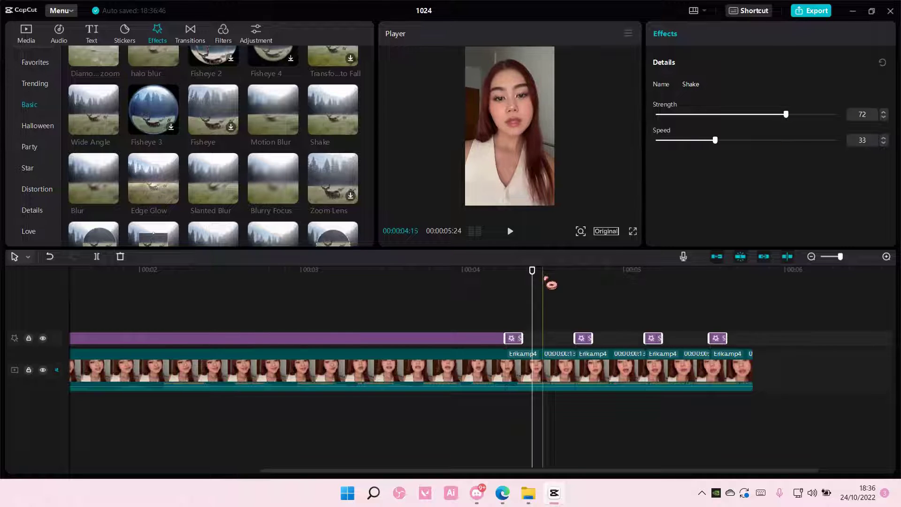
left_click(507, 280)
key("space")
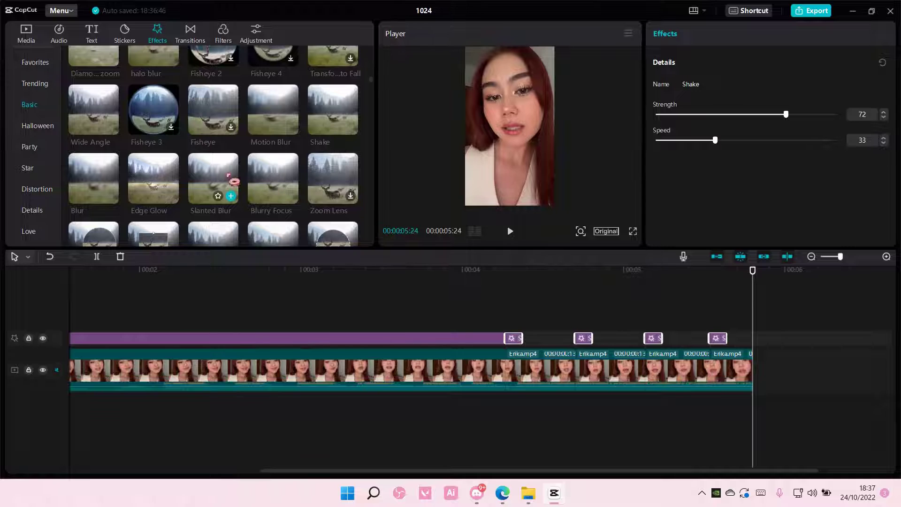
Add a white B&W stock clip at the 4-second cut and trim it to a 13-frame flash.
left_click(29, 39)
left_click(32, 108)
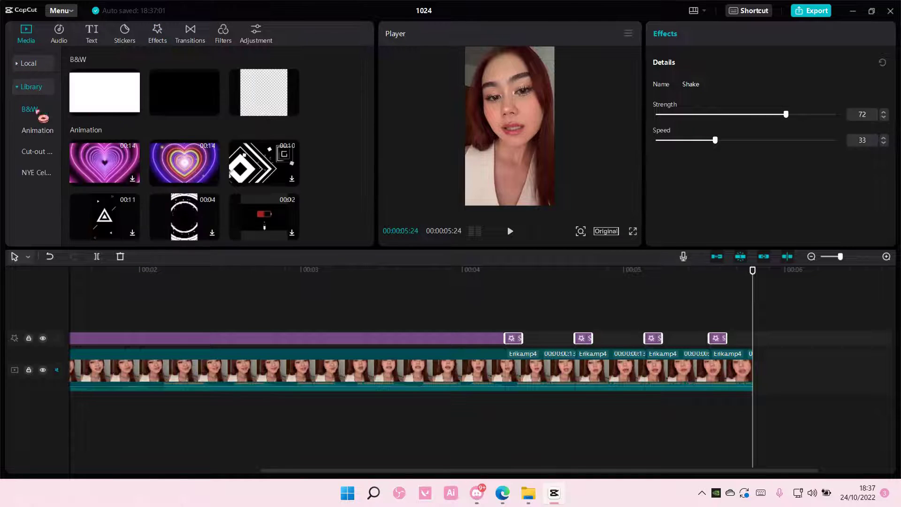
left_click_drag(264, 92, 504, 311)
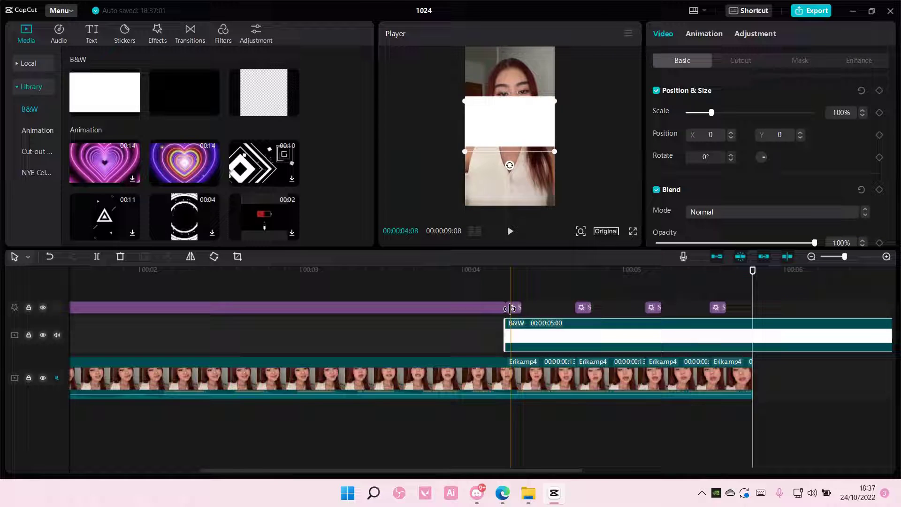
left_click_drag(753, 272, 579, 281)
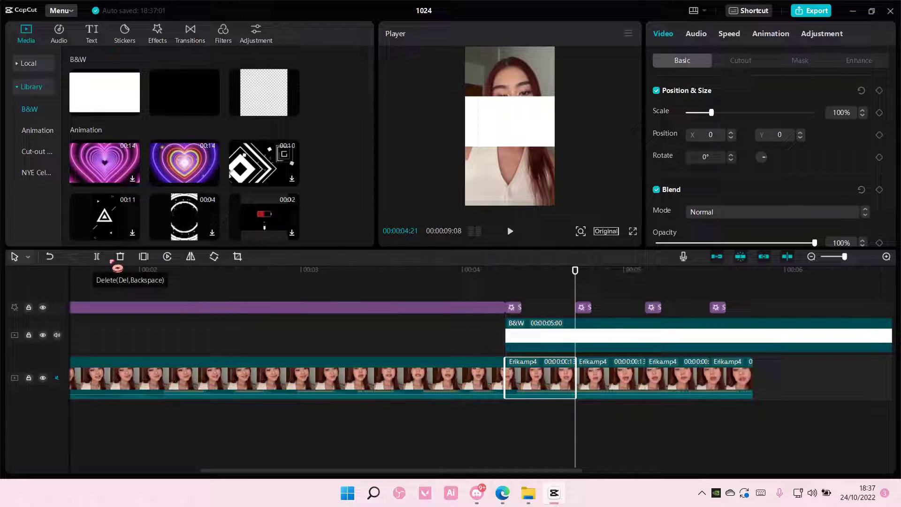
left_click(96, 257)
left_click(565, 342)
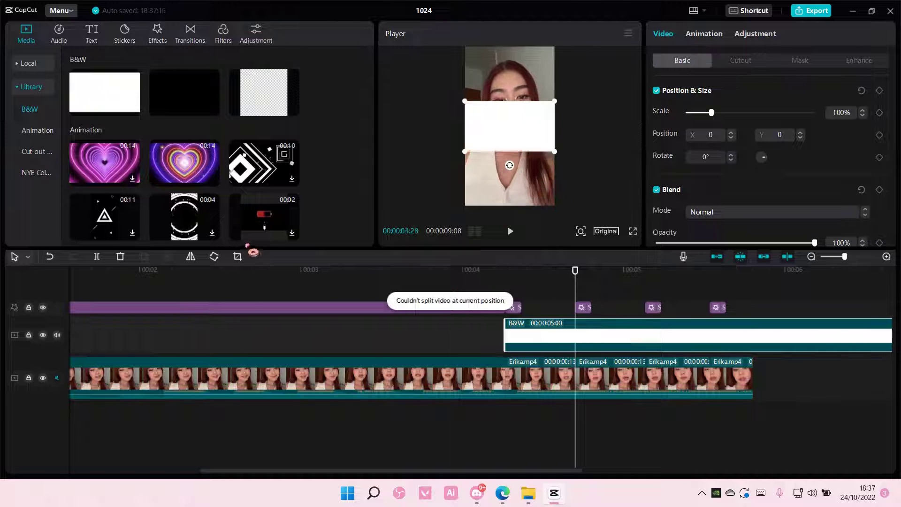
left_click(97, 256)
key("Delete")
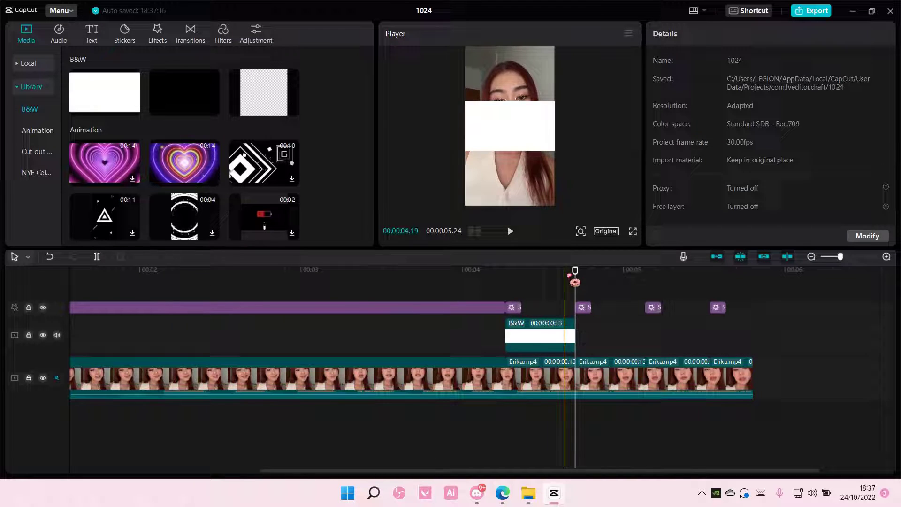
left_click(519, 282)
Set the white flash to 325% scale, Overlay blend, 70% opacity and a 0.4s Fade Out.
left_click(537, 341)
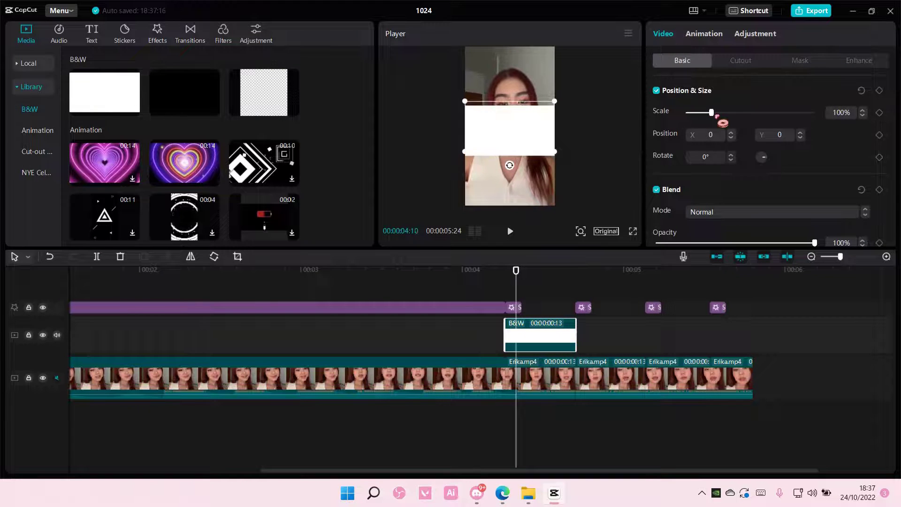
left_click_drag(711, 113, 770, 117)
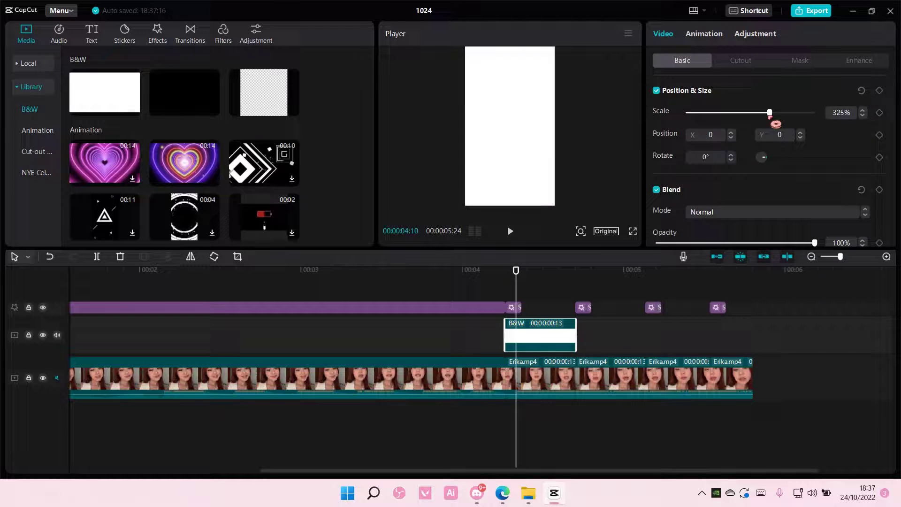
left_click(744, 212)
left_click(737, 283)
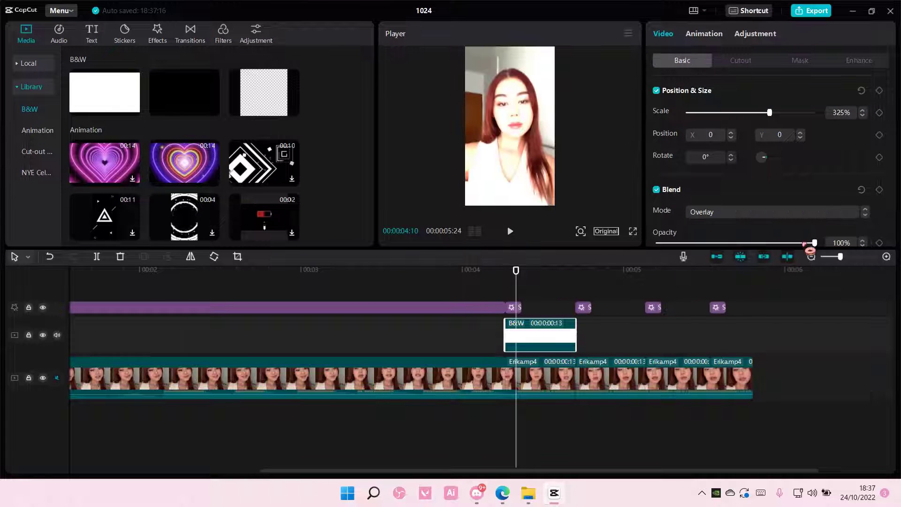
left_click_drag(815, 243, 770, 243)
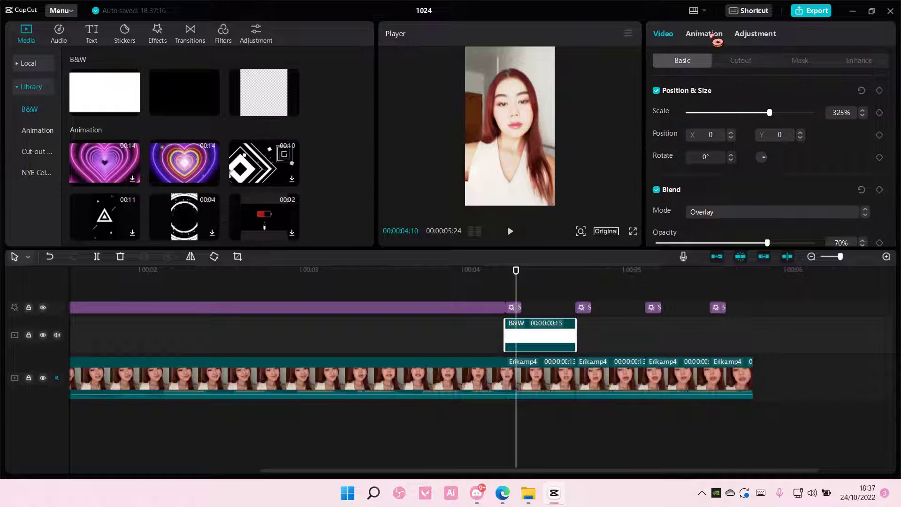
left_click(715, 39)
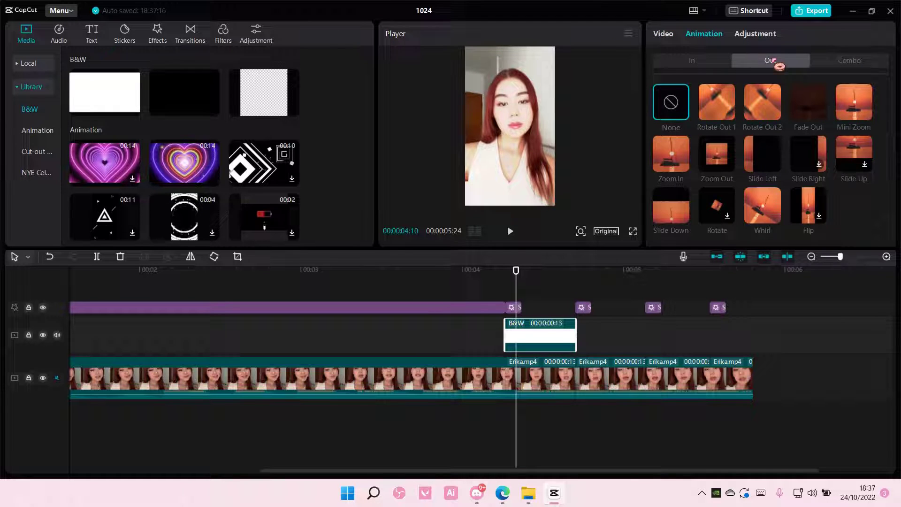
left_click(809, 102)
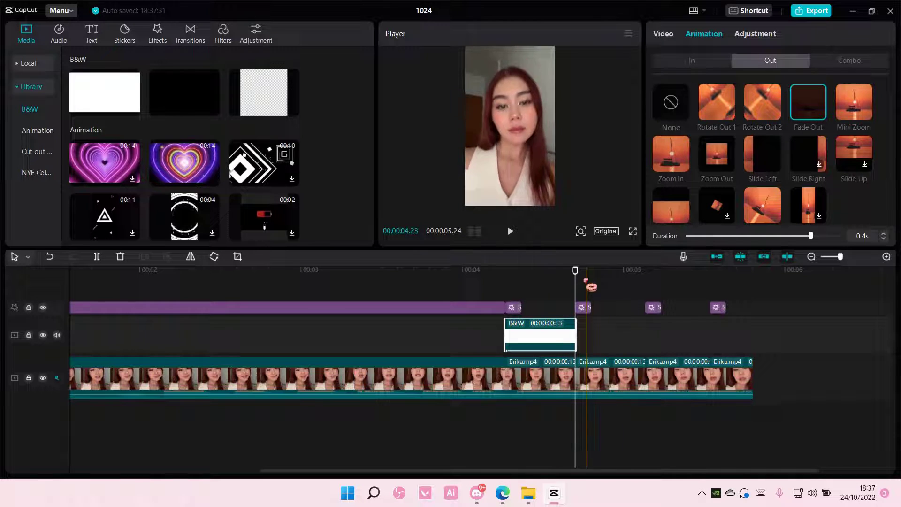
Paste three flash copies at the second, third and last Shake beats, lined up back to back.
key("ctrl+v")
left_click_drag(647, 322, 583, 324)
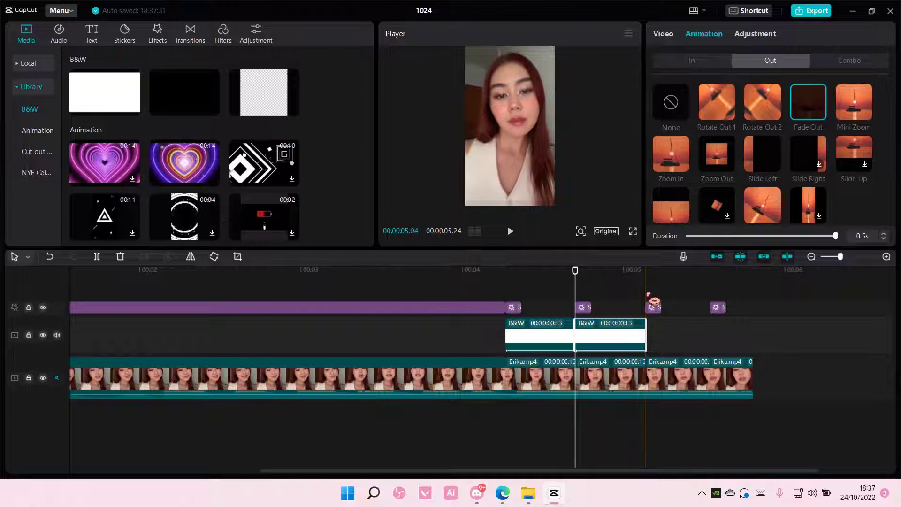
left_click(646, 293)
key("ctrl+v")
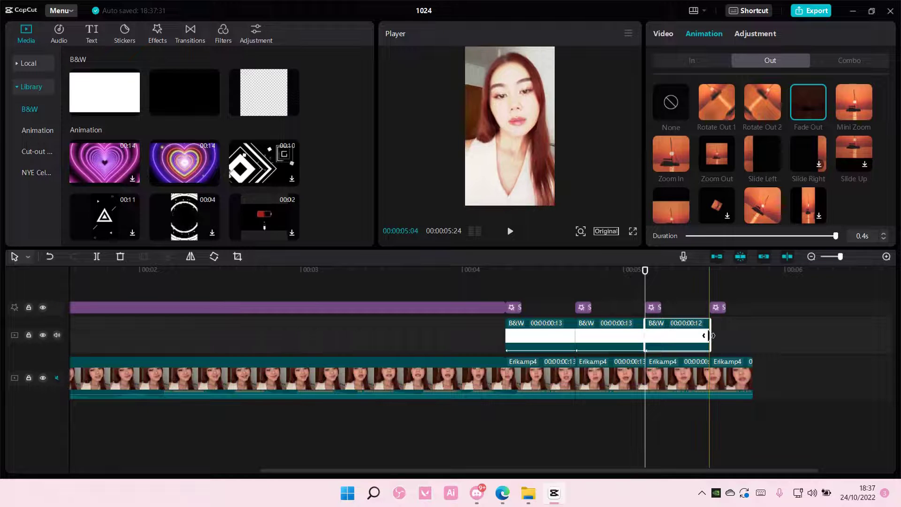
left_click(719, 308)
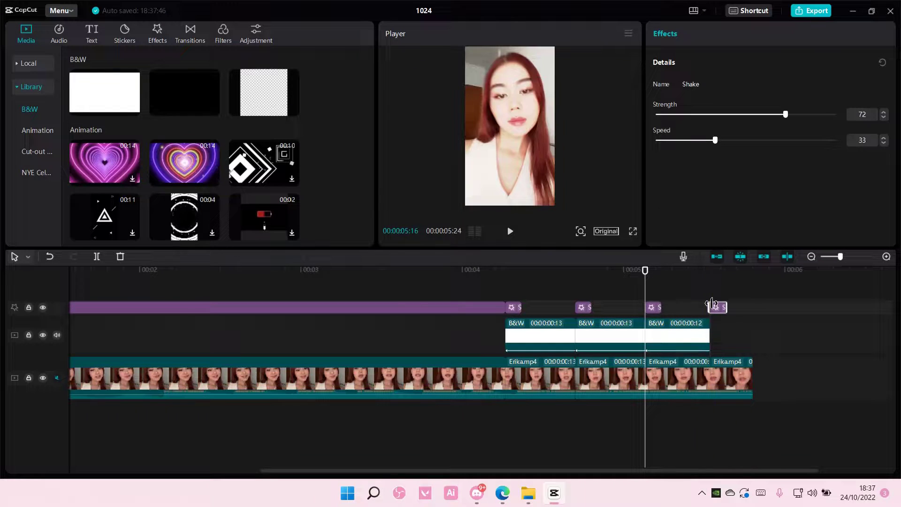
left_click(708, 334)
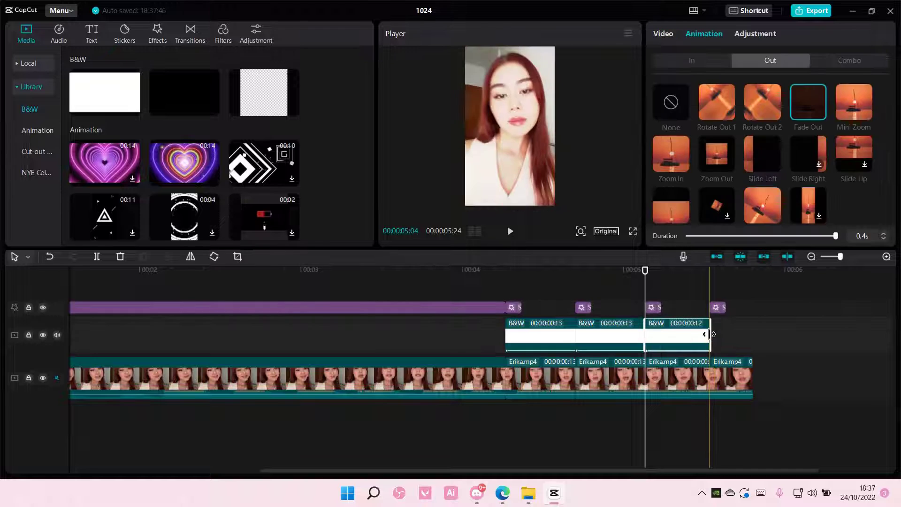
left_click(721, 342)
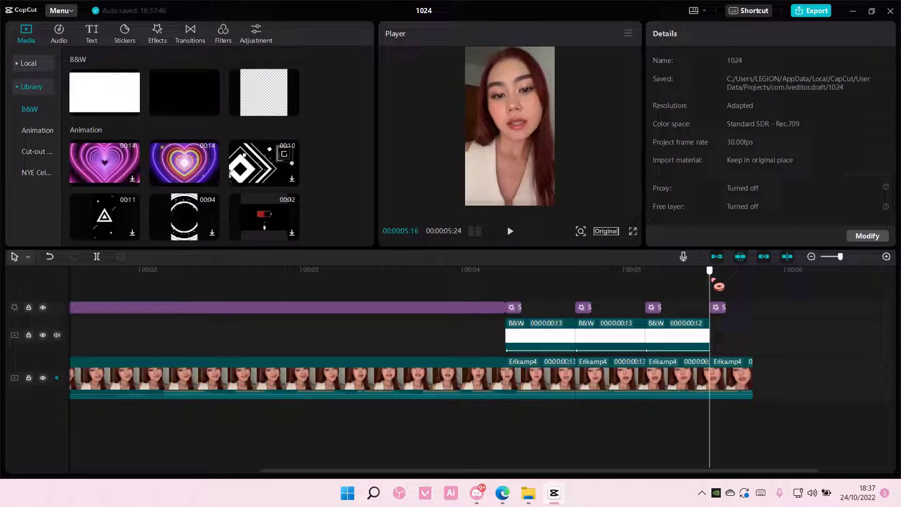
key("ctrl+v")
left_click_drag(780, 336, 767, 341)
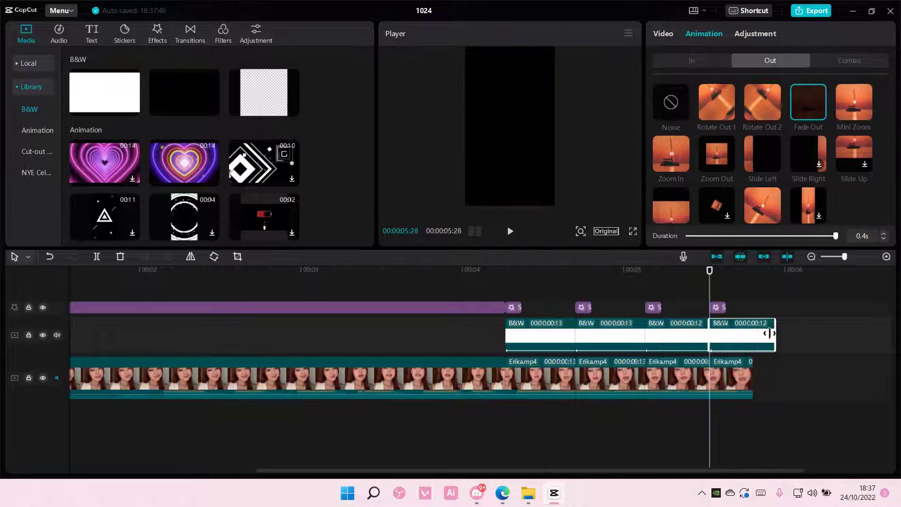
left_click(709, 282)
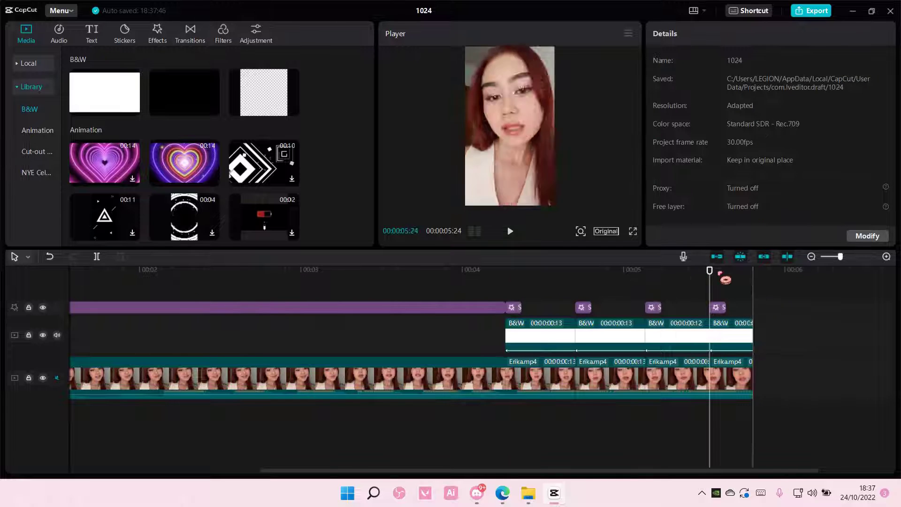
key("Home")
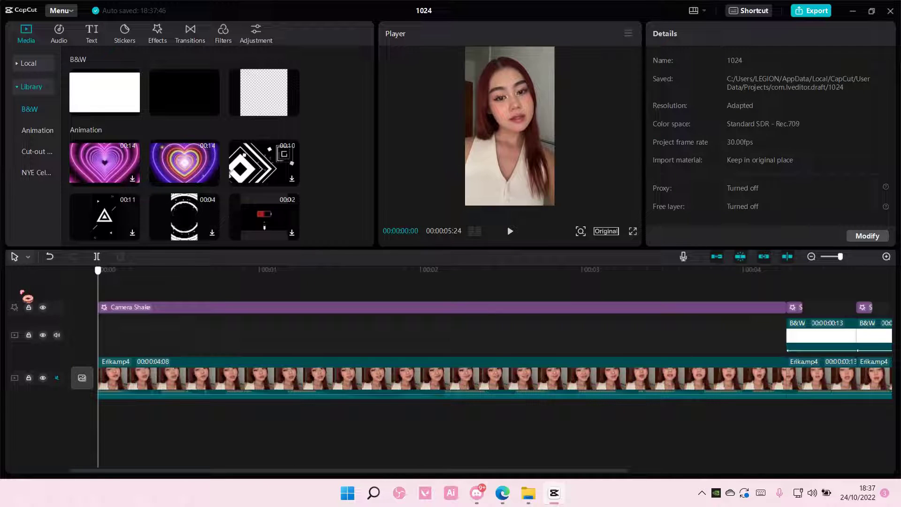
left_click(510, 232)
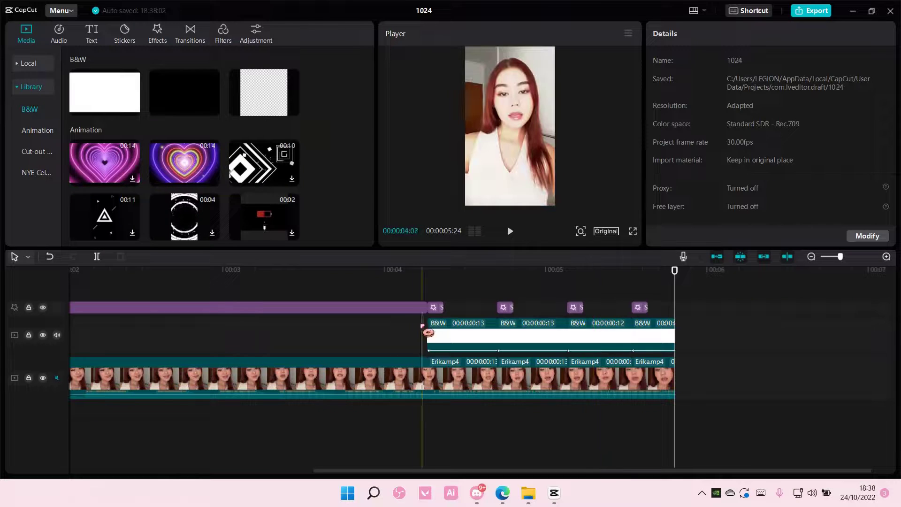
key("space")
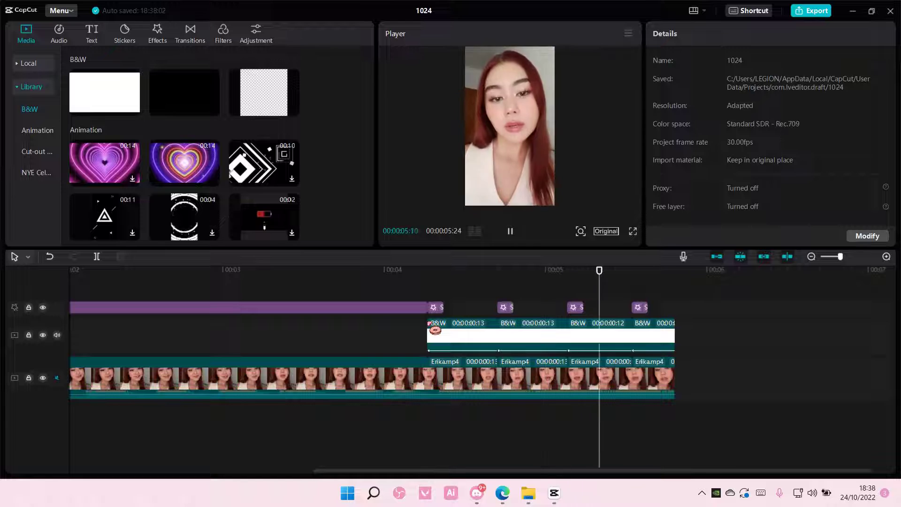
left_click_drag(723, 353, 459, 354)
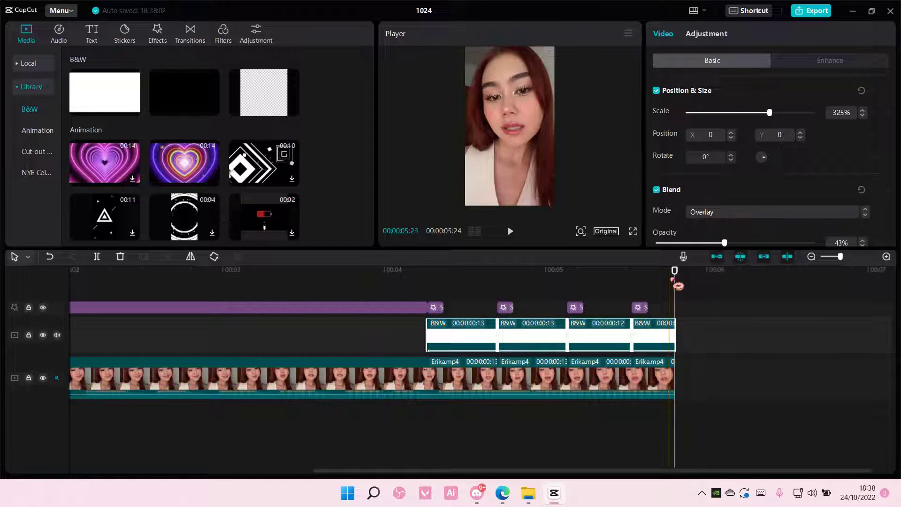
key("space")
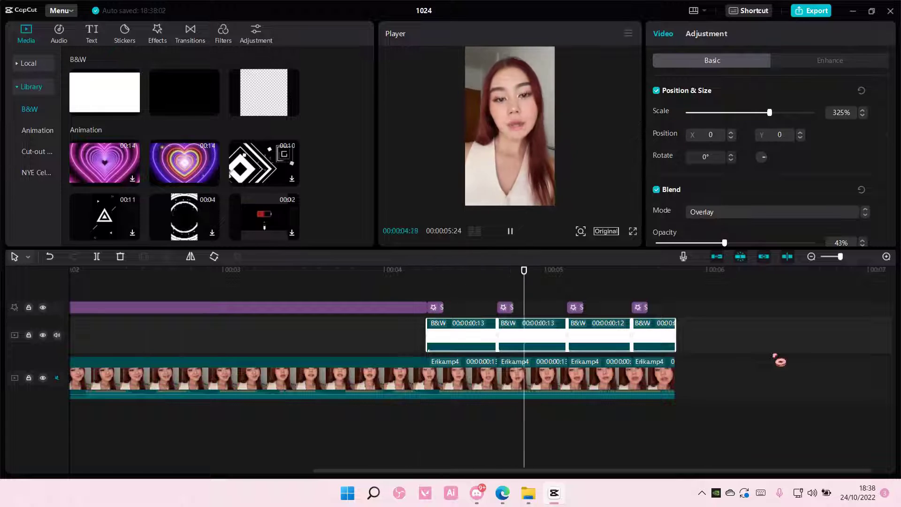